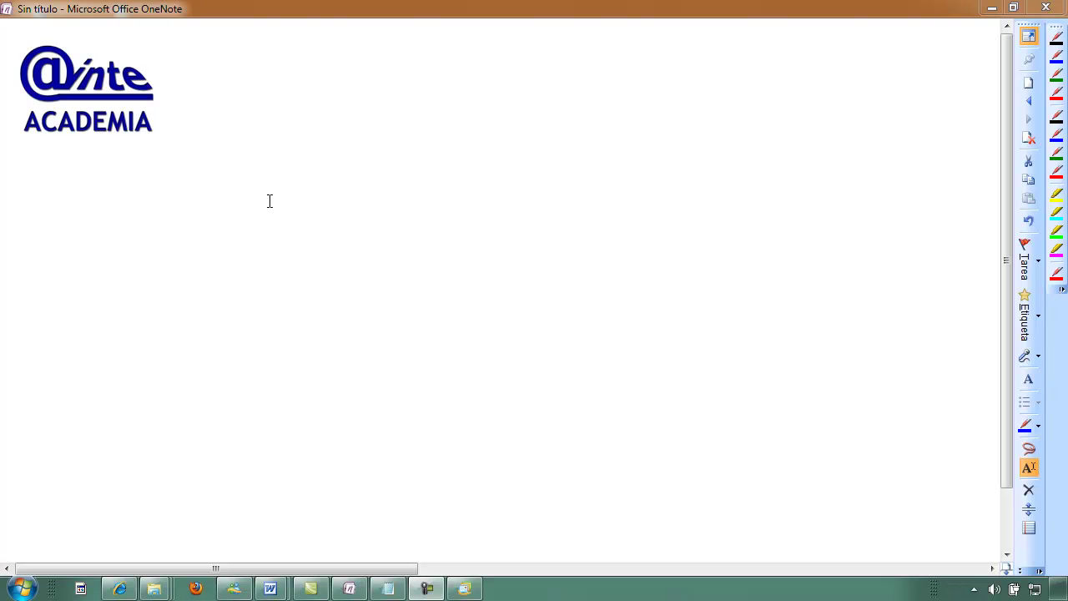
Step: Handwrite the title 'DENSIDAD' in blue ink at the top of the page
{"action": "mouse_move", "coordinate": [278, 93]}
{"action": "left_mouse_down"}
{"action": "mouse_move", "coordinate": [279, 79]}
{"action": "mouse_move", "coordinate": [282, 110]}
{"action": "left_mouse_up"}
{"action": "mouse_move", "coordinate": [314, 78]}
{"action": "left_mouse_down"}
{"action": "mouse_move", "coordinate": [302, 105]}
{"action": "mouse_move", "coordinate": [322, 80]}
{"action": "mouse_move", "coordinate": [341, 98]}
{"action": "left_mouse_up"}
{"action": "left_click_drag", "start_coordinate": [363, 83], "coordinate": [364, 105]}
{"action": "left_click_drag", "start_coordinate": [357, 105], "coordinate": [419, 104]}
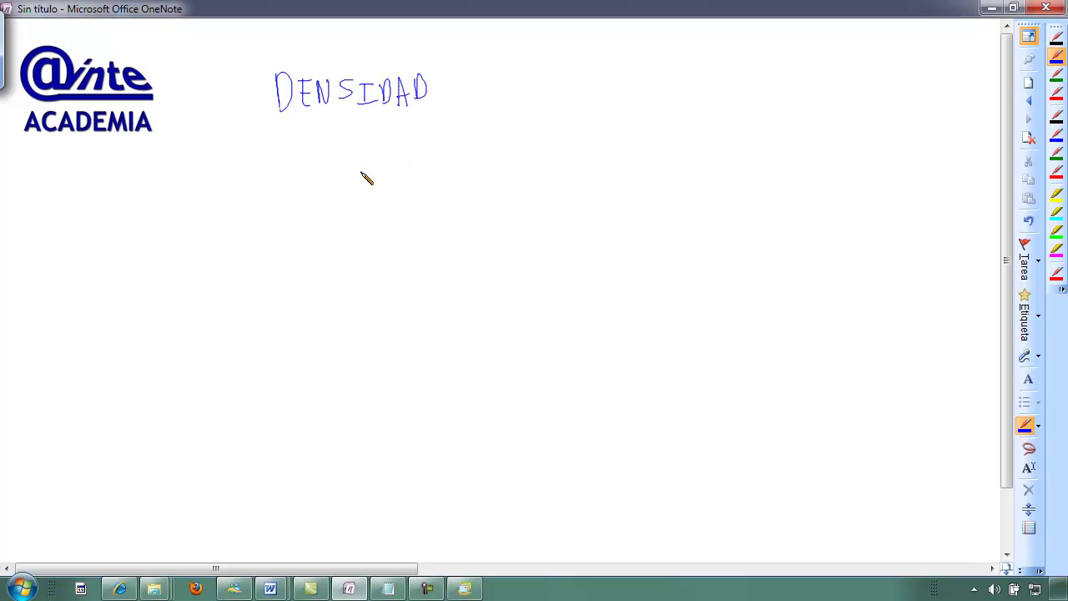
Step: Write '1 kg de paja' on the left below the title
{"action": "mouse_move", "coordinate": [306, 172]}
{"action": "left_mouse_down"}
{"action": "mouse_move", "coordinate": [310, 201]}
{"action": "mouse_move", "coordinate": [358, 203]}
{"action": "mouse_move", "coordinate": [358, 225]}
{"action": "left_mouse_up"}
{"action": "left_click_drag", "start_coordinate": [390, 158], "coordinate": [391, 199]}
{"action": "left_click_drag", "start_coordinate": [395, 194], "coordinate": [441, 223]}
{"action": "mouse_move", "coordinate": [439, 181]}
{"action": "left_mouse_down"}
{"action": "mouse_move", "coordinate": [442, 200]}
{"action": "mouse_move", "coordinate": [464, 200]}
{"action": "left_mouse_up"}
{"action": "left_click_drag", "start_coordinate": [465, 184], "coordinate": [474, 230]}
{"action": "left_click_drag", "start_coordinate": [502, 188], "coordinate": [505, 200]}
Step: Write '1 kg de plomo' on the right, beside the straw example
{"action": "left_click_drag", "start_coordinate": [675, 177], "coordinate": [686, 200]}
{"action": "left_click_drag", "start_coordinate": [675, 200], "coordinate": [700, 200]}
{"action": "left_click_drag", "start_coordinate": [726, 161], "coordinate": [726, 200]}
{"action": "left_click_drag", "start_coordinate": [737, 178], "coordinate": [741, 228]}
{"action": "mouse_move", "coordinate": [809, 149]}
{"action": "left_mouse_down"}
{"action": "mouse_move", "coordinate": [806, 191]}
{"action": "mouse_move", "coordinate": [839, 197]}
{"action": "mouse_move", "coordinate": [849, 219]}
{"action": "left_mouse_up"}
{"action": "mouse_move", "coordinate": [851, 178]}
{"action": "left_mouse_down"}
{"action": "mouse_move", "coordinate": [882, 199]}
{"action": "mouse_move", "coordinate": [926, 179]}
{"action": "left_mouse_up"}
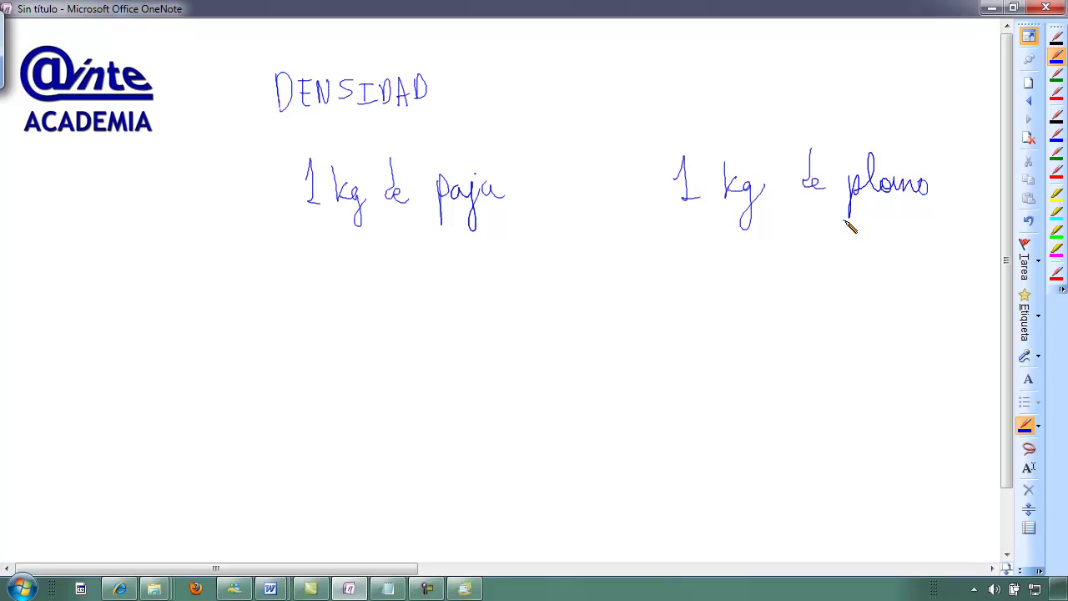
Step: Draw a brace and write 'más volumen' under paja and 'menos volumen' under plomo
{"action": "left_click_drag", "start_coordinate": [267, 204], "coordinate": [253, 330]}
{"action": "left_click_drag", "start_coordinate": [332, 267], "coordinate": [376, 271]}
{"action": "left_click_drag", "start_coordinate": [327, 296], "coordinate": [365, 309]}
{"action": "mouse_move", "coordinate": [363, 297]}
{"action": "left_mouse_down"}
{"action": "mouse_move", "coordinate": [375, 291]}
{"action": "mouse_move", "coordinate": [368, 310]}
{"action": "left_mouse_up"}
{"action": "mouse_move", "coordinate": [405, 297]}
{"action": "left_mouse_down"}
{"action": "mouse_move", "coordinate": [414, 308]}
{"action": "mouse_move", "coordinate": [434, 281]}
{"action": "mouse_move", "coordinate": [508, 299]}
{"action": "left_mouse_up"}
{"action": "left_click_drag", "start_coordinate": [734, 286], "coordinate": [954, 285]}
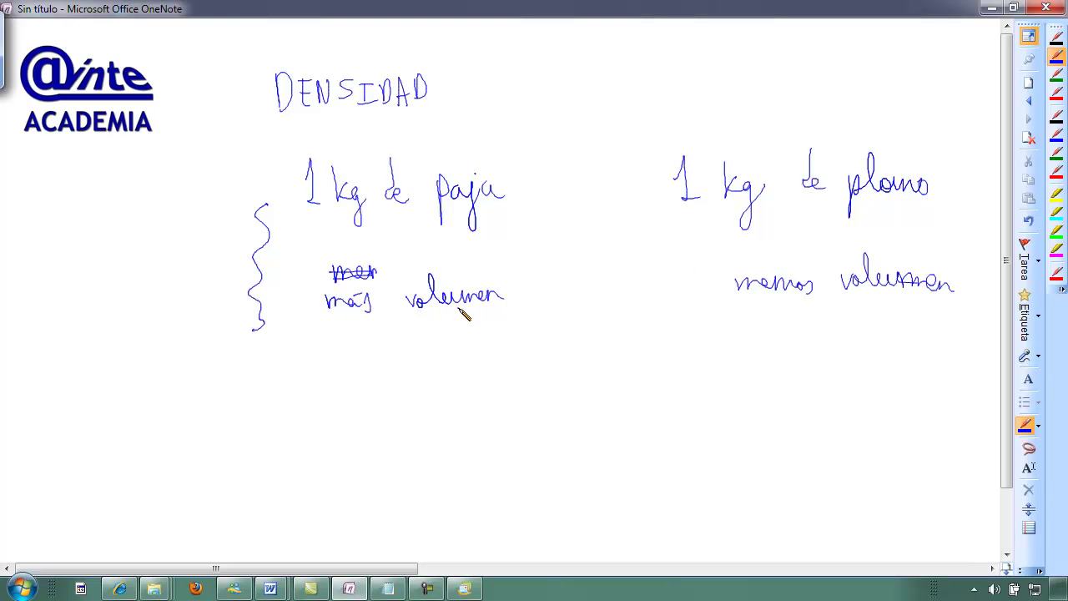
Step: Sketch a tiny scribble for the lead and a large oval straw bundle
{"action": "mouse_move", "coordinate": [700, 365]}
{"action": "left_mouse_down"}
{"action": "mouse_move", "coordinate": [711, 368]}
{"action": "mouse_move", "coordinate": [707, 359]}
{"action": "mouse_move", "coordinate": [706, 369]}
{"action": "left_mouse_up"}
{"action": "left_click_drag", "start_coordinate": [259, 328], "coordinate": [315, 454]}
{"action": "mouse_move", "coordinate": [315, 417]}
{"action": "left_mouse_down"}
{"action": "mouse_move", "coordinate": [362, 342]}
{"action": "mouse_move", "coordinate": [372, 408]}
{"action": "mouse_move", "coordinate": [441, 422]}
{"action": "left_mouse_up"}
{"action": "left_click_drag", "start_coordinate": [345, 367], "coordinate": [352, 448]}
{"action": "mouse_move", "coordinate": [259, 327]}
{"action": "left_mouse_down"}
{"action": "mouse_move", "coordinate": [448, 489]}
{"action": "mouse_move", "coordinate": [275, 311]}
{"action": "mouse_move", "coordinate": [214, 341]}
{"action": "left_mouse_up"}
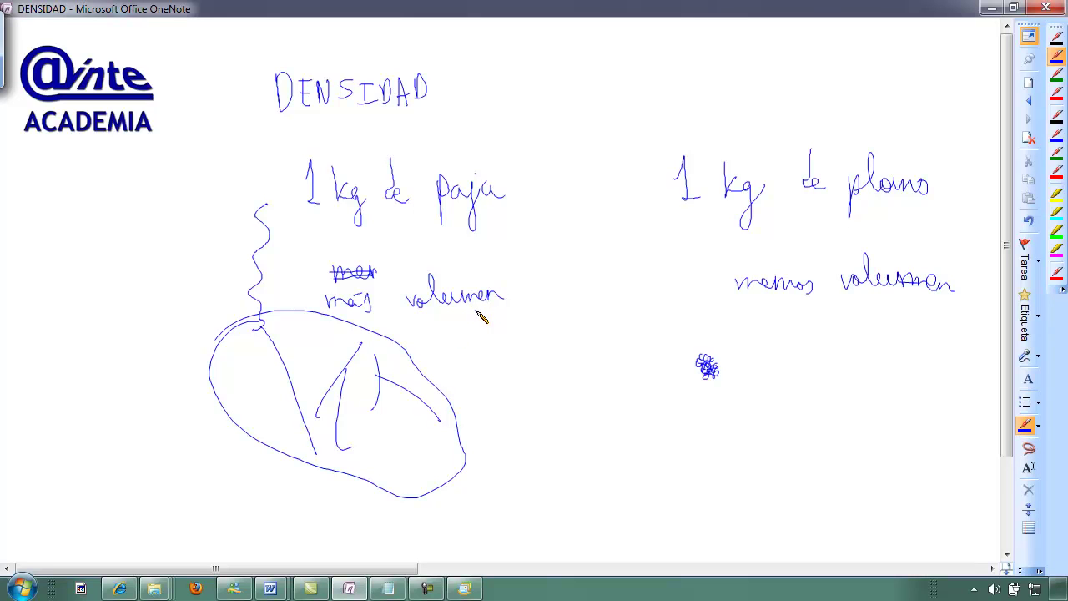
Step: Handwrite 'd = m/V' between the straw sketch and the lead scribble
{"action": "mouse_move", "coordinate": [555, 320]}
{"action": "left_mouse_down"}
{"action": "mouse_move", "coordinate": [555, 376]}
{"action": "mouse_move", "coordinate": [592, 361]}
{"action": "left_mouse_up"}
{"action": "left_click_drag", "start_coordinate": [578, 373], "coordinate": [595, 372]}
{"action": "mouse_move", "coordinate": [620, 337]}
{"action": "left_mouse_down"}
{"action": "mouse_move", "coordinate": [668, 365]}
{"action": "mouse_move", "coordinate": [644, 379]}
{"action": "left_mouse_up"}
{"action": "scroll", "coordinate": [637, 386], "scroll_direction": "down", "scroll_amount": 1}
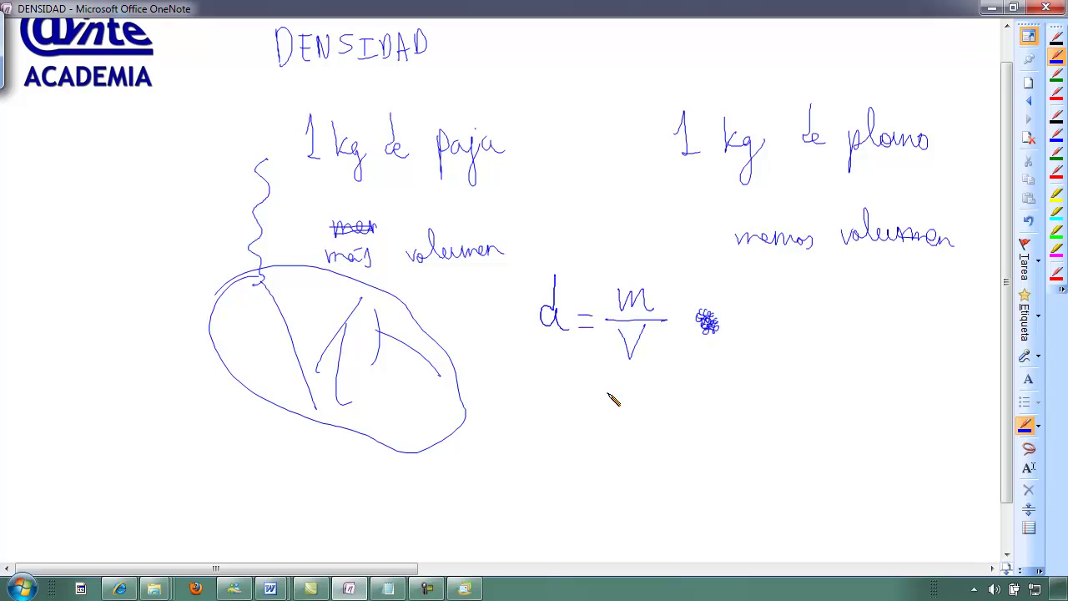
Step: Write 'identificar sustancias' beneath the d = m/V formula
{"action": "mouse_move", "coordinate": [559, 397]}
{"action": "left_mouse_down"}
{"action": "mouse_move", "coordinate": [563, 412]}
{"action": "mouse_move", "coordinate": [755, 409]}
{"action": "mouse_move", "coordinate": [777, 407]}
{"action": "mouse_move", "coordinate": [801, 381]}
{"action": "mouse_move", "coordinate": [816, 400]}
{"action": "mouse_move", "coordinate": [866, 404]}
{"action": "left_mouse_up"}
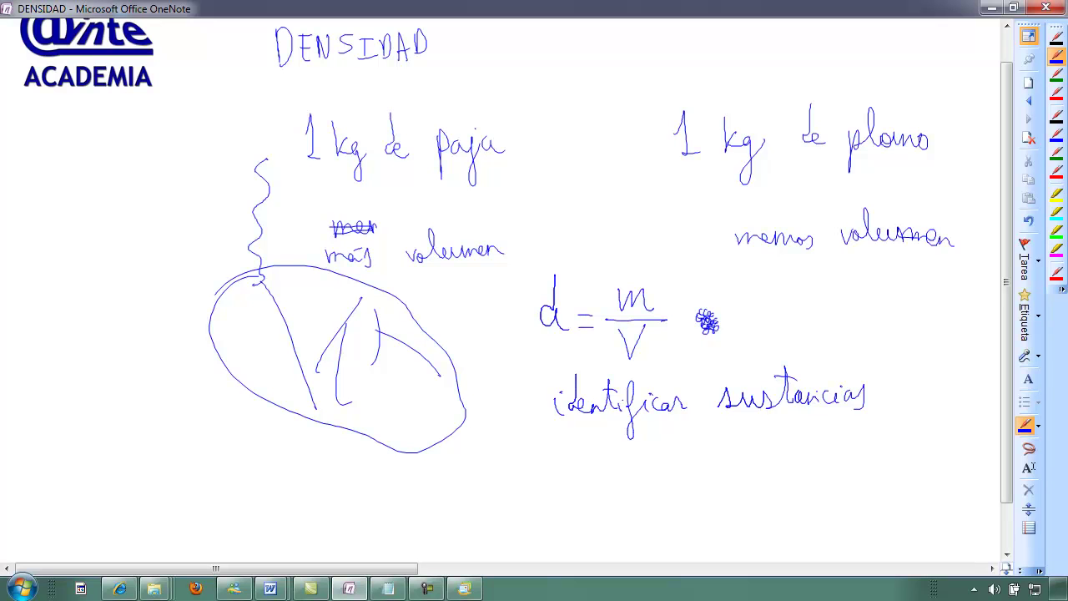
Step: Write '¿Por qué flotan los cuerpos?' below the straw bundle sketch
{"action": "scroll", "coordinate": [534, 301], "scroll_direction": "right", "scroll_amount": 1}
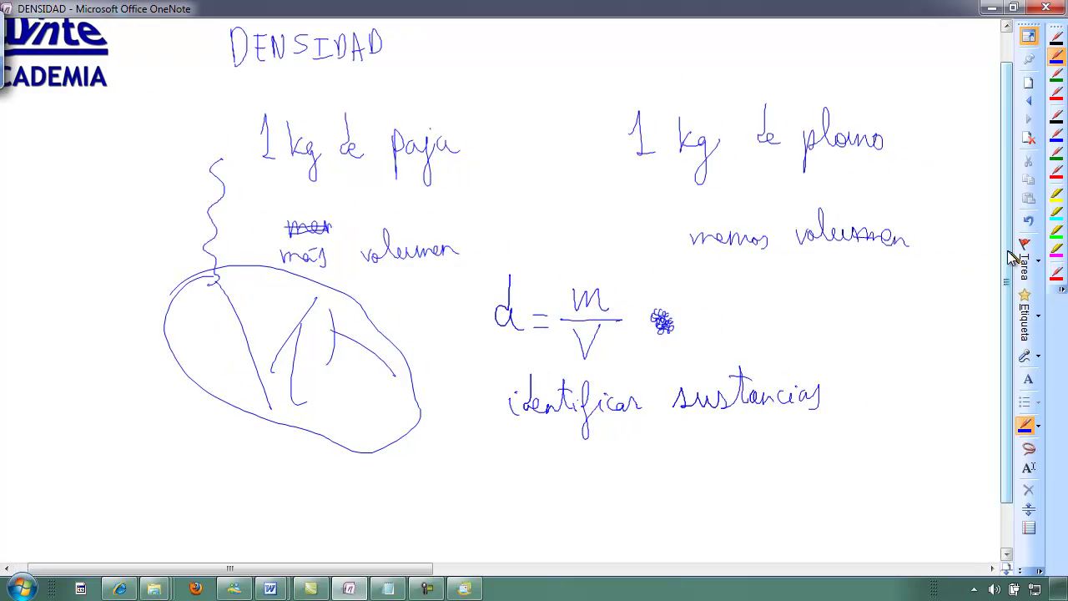
{"action": "left_click_drag", "start_coordinate": [1007, 250], "coordinate": [1008, 292]}
{"action": "left_click_drag", "start_coordinate": [322, 568], "coordinate": [292, 568]}
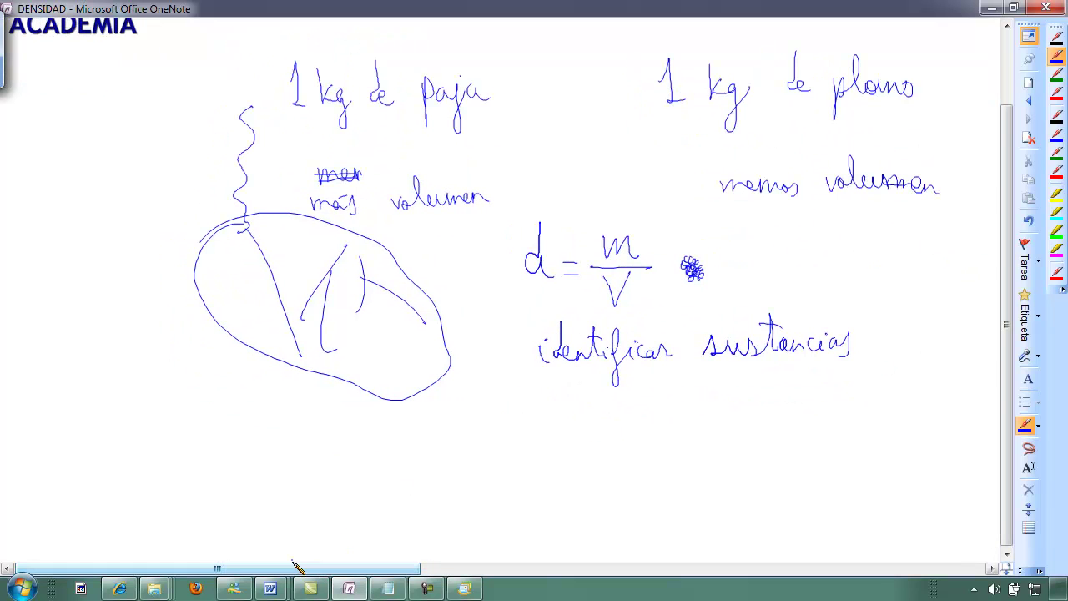
{"action": "mouse_move", "coordinate": [174, 401]}
{"action": "left_mouse_down"}
{"action": "mouse_move", "coordinate": [163, 426]}
{"action": "mouse_move", "coordinate": [201, 406]}
{"action": "mouse_move", "coordinate": [235, 424]}
{"action": "mouse_move", "coordinate": [260, 458]}
{"action": "mouse_move", "coordinate": [303, 432]}
{"action": "mouse_move", "coordinate": [297, 414]}
{"action": "mouse_move", "coordinate": [342, 460]}
{"action": "left_mouse_up"}
{"action": "left_click", "coordinate": [178, 397]}
{"action": "mouse_move", "coordinate": [386, 440]}
{"action": "left_mouse_down"}
{"action": "mouse_move", "coordinate": [396, 417]}
{"action": "mouse_move", "coordinate": [429, 431]}
{"action": "mouse_move", "coordinate": [627, 413]}
{"action": "mouse_move", "coordinate": [641, 444]}
{"action": "mouse_move", "coordinate": [663, 411]}
{"action": "mouse_move", "coordinate": [698, 409]}
{"action": "mouse_move", "coordinate": [691, 427]}
{"action": "left_mouse_up"}
{"action": "left_click", "coordinate": [688, 428]}
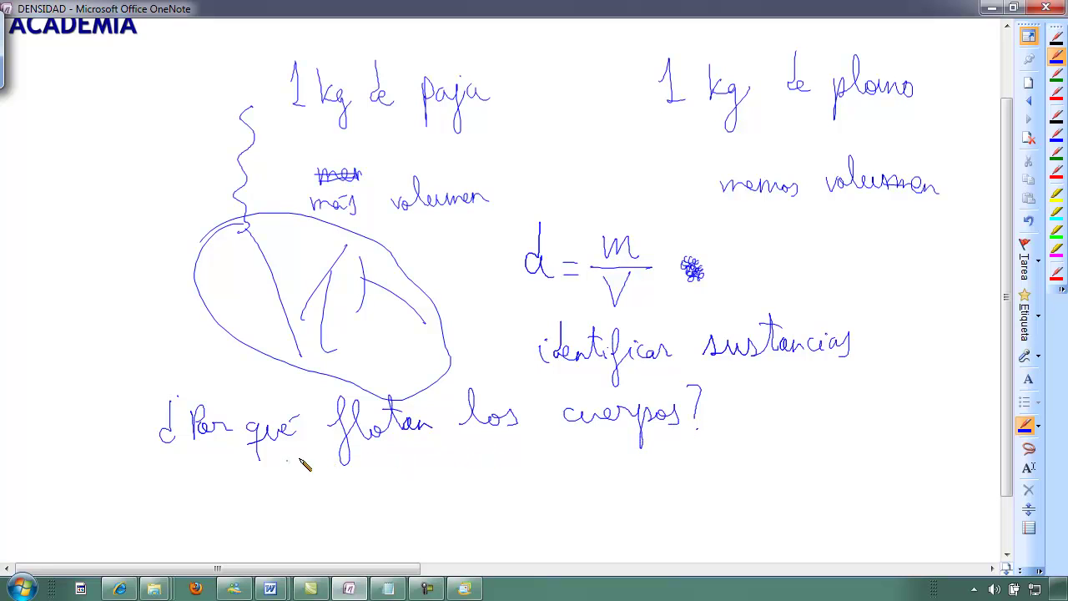
Step: Print 'FLOTAN LOS QUE TIENEN LA DENSIDAD' in capitals under the question
{"action": "left_click_drag", "start_coordinate": [232, 473], "coordinate": [232, 490]}
{"action": "left_click_drag", "start_coordinate": [233, 473], "coordinate": [255, 490]}
{"action": "left_click_drag", "start_coordinate": [265, 475], "coordinate": [277, 490]}
{"action": "left_click_drag", "start_coordinate": [270, 475], "coordinate": [344, 483]}
{"action": "mouse_move", "coordinate": [352, 471]}
{"action": "left_mouse_down"}
{"action": "mouse_move", "coordinate": [361, 482]}
{"action": "mouse_move", "coordinate": [413, 484]}
{"action": "mouse_move", "coordinate": [428, 468]}
{"action": "mouse_move", "coordinate": [438, 481]}
{"action": "mouse_move", "coordinate": [486, 467]}
{"action": "left_mouse_up"}
{"action": "mouse_move", "coordinate": [477, 467]}
{"action": "left_mouse_down"}
{"action": "mouse_move", "coordinate": [477, 482]}
{"action": "mouse_move", "coordinate": [534, 468]}
{"action": "mouse_move", "coordinate": [639, 472]}
{"action": "left_mouse_up"}
{"action": "left_click", "coordinate": [636, 466]}
{"action": "mouse_move", "coordinate": [652, 473]}
{"action": "left_mouse_down"}
{"action": "mouse_move", "coordinate": [664, 459]}
{"action": "mouse_move", "coordinate": [668, 472]}
{"action": "mouse_move", "coordinate": [711, 472]}
{"action": "left_mouse_up"}
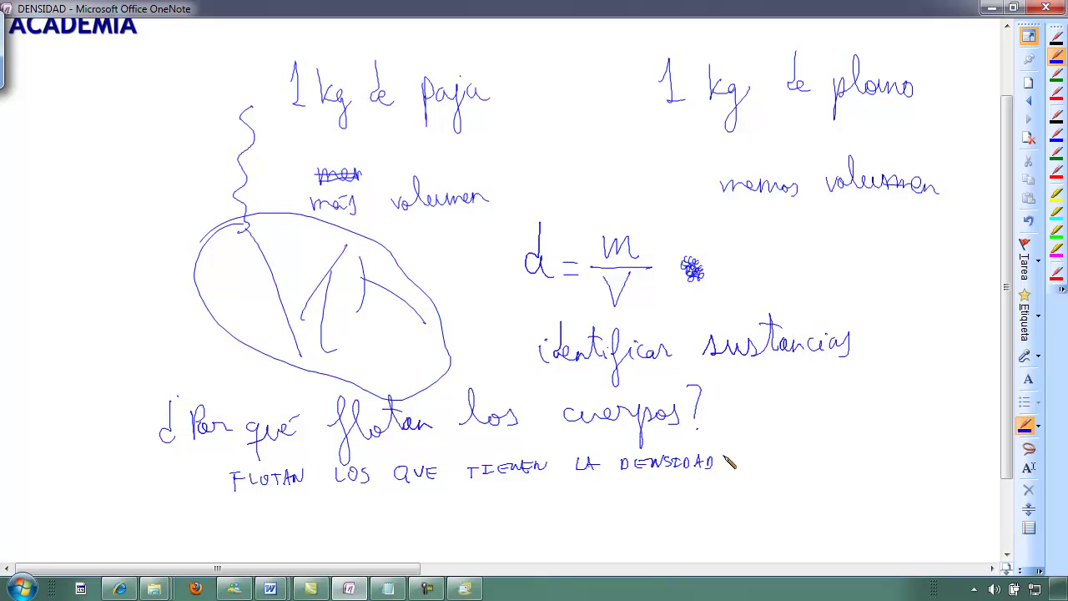
Step: Finish with 'MENOR QUE EL LÍQUIDO', add 'NO FLOTAN' below, and begin 'Los'
{"action": "mouse_move", "coordinate": [735, 466]}
{"action": "left_mouse_down"}
{"action": "mouse_move", "coordinate": [771, 466]}
{"action": "mouse_move", "coordinate": [792, 449]}
{"action": "mouse_move", "coordinate": [844, 464]}
{"action": "mouse_move", "coordinate": [868, 453]}
{"action": "mouse_move", "coordinate": [868, 462]}
{"action": "mouse_move", "coordinate": [970, 461]}
{"action": "left_mouse_up"}
{"action": "left_click_drag", "start_coordinate": [973, 449], "coordinate": [1011, 470]}
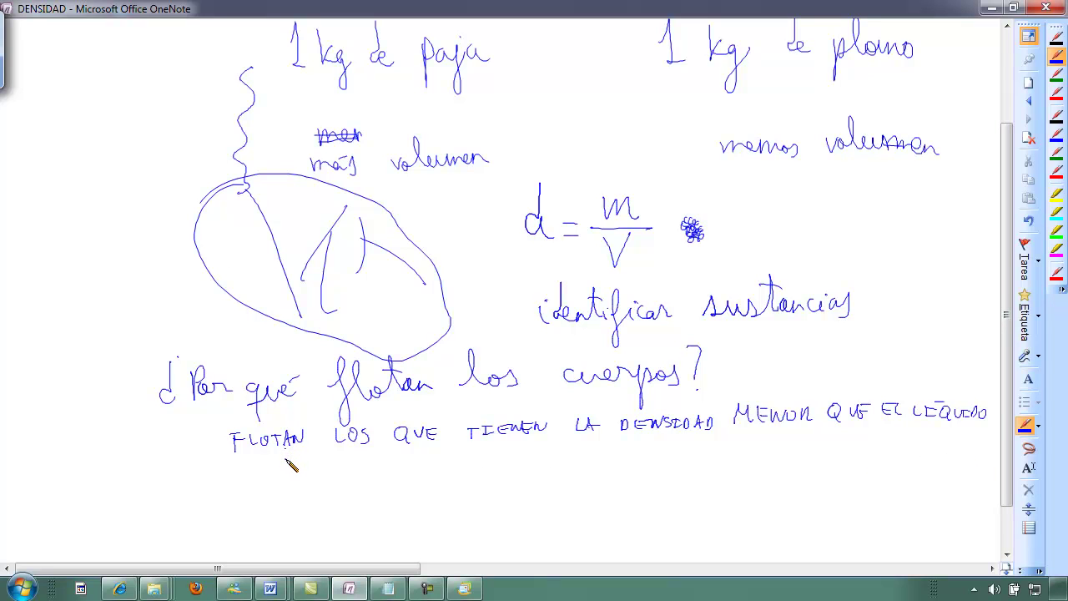
{"action": "mouse_move", "coordinate": [231, 468]}
{"action": "left_mouse_down"}
{"action": "mouse_move", "coordinate": [242, 458]}
{"action": "mouse_move", "coordinate": [303, 473]}
{"action": "mouse_move", "coordinate": [328, 463]}
{"action": "left_mouse_up"}
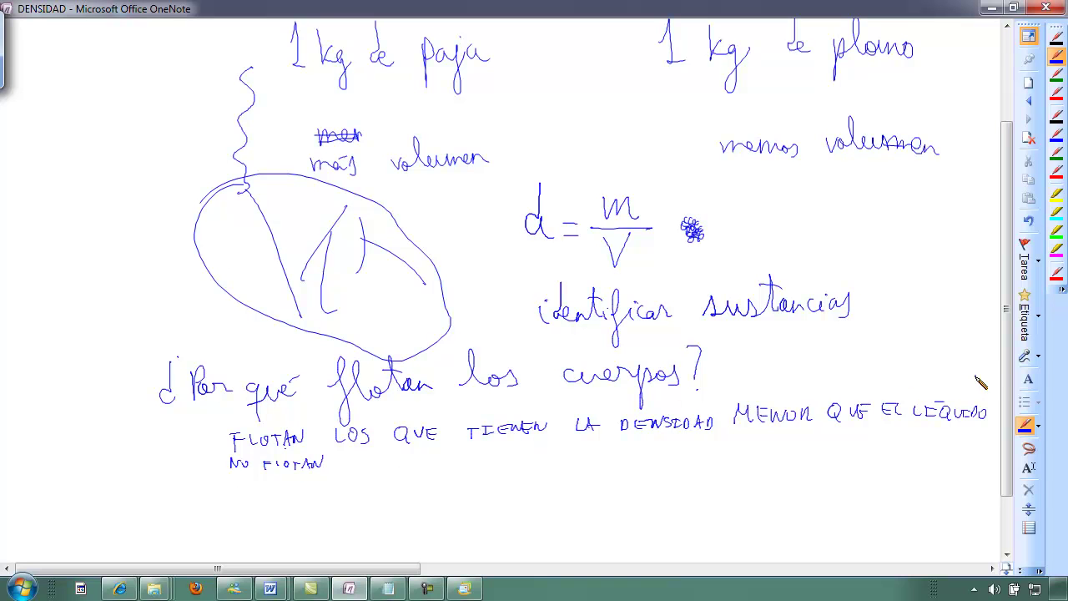
{"action": "left_click_drag", "start_coordinate": [1006, 382], "coordinate": [998, 433]}
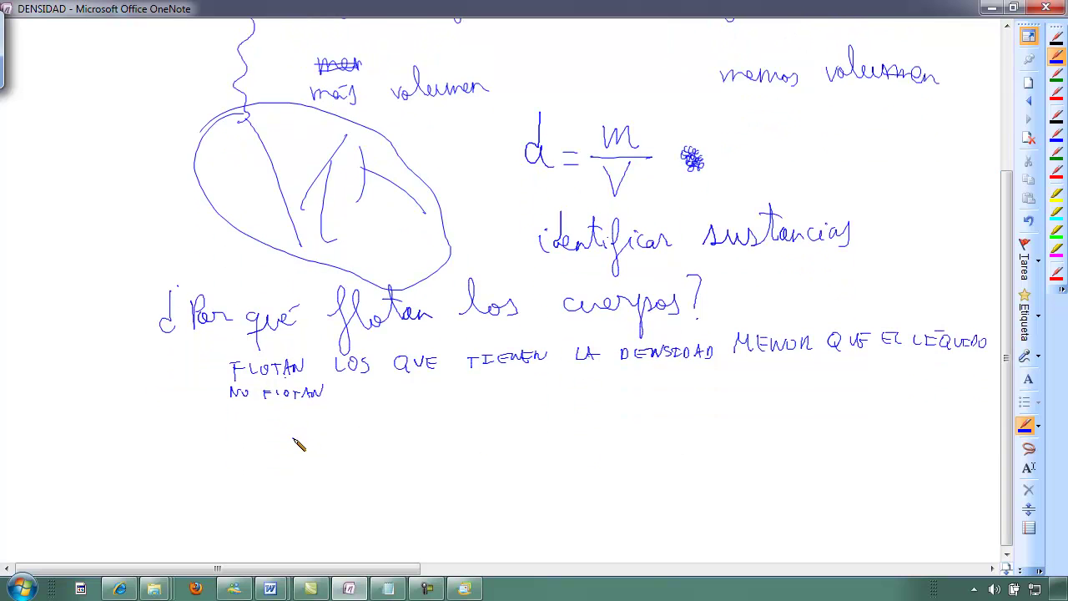
{"action": "mouse_move", "coordinate": [178, 425]}
{"action": "left_mouse_down"}
{"action": "mouse_move", "coordinate": [193, 456]}
{"action": "mouse_move", "coordinate": [202, 448]}
{"action": "left_mouse_up"}
Step: Complete 'Los' and write 'barcos flotan' after it
{"action": "left_click_drag", "start_coordinate": [216, 445], "coordinate": [213, 457]}
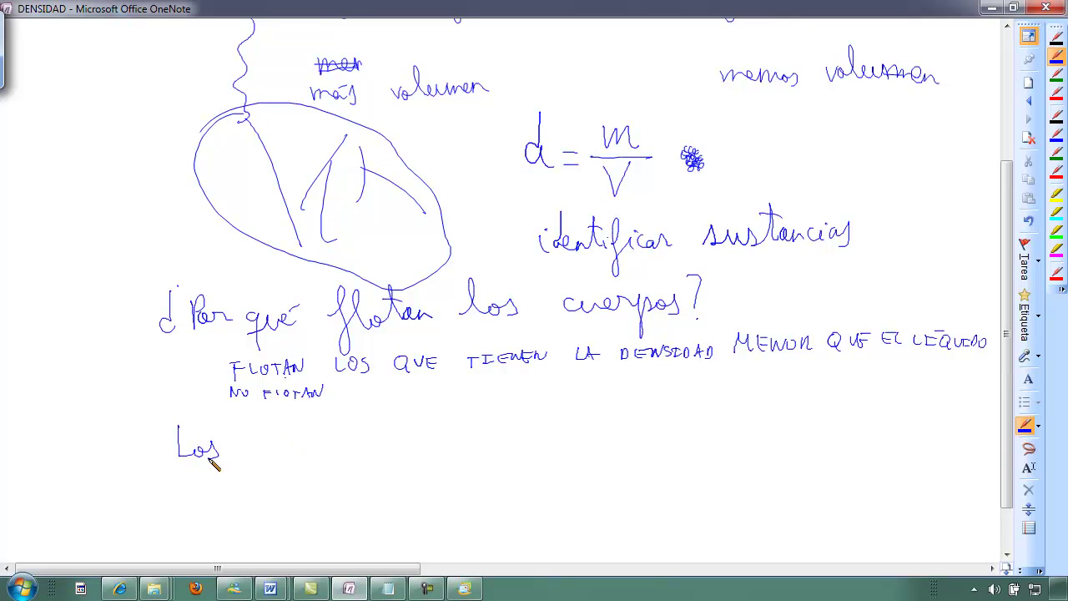
{"action": "mouse_move", "coordinate": [254, 421]}
{"action": "left_mouse_down"}
{"action": "mouse_move", "coordinate": [262, 454]}
{"action": "mouse_move", "coordinate": [284, 456]}
{"action": "left_mouse_up"}
{"action": "mouse_move", "coordinate": [287, 446]}
{"action": "left_mouse_down"}
{"action": "mouse_move", "coordinate": [332, 453]}
{"action": "mouse_move", "coordinate": [379, 431]}
{"action": "mouse_move", "coordinate": [384, 442]}
{"action": "mouse_move", "coordinate": [420, 445]}
{"action": "mouse_move", "coordinate": [451, 434]}
{"action": "left_mouse_up"}
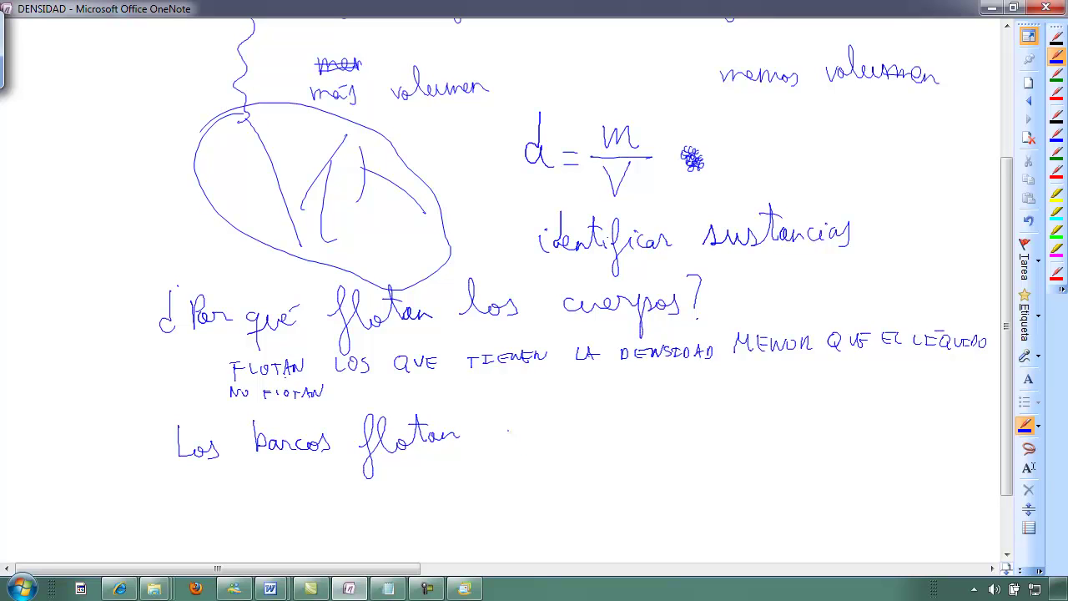
{"action": "key", "text": "Escape"}
{"action": "scroll", "coordinate": [506, 436], "scroll_direction": "right", "scroll_amount": 2}
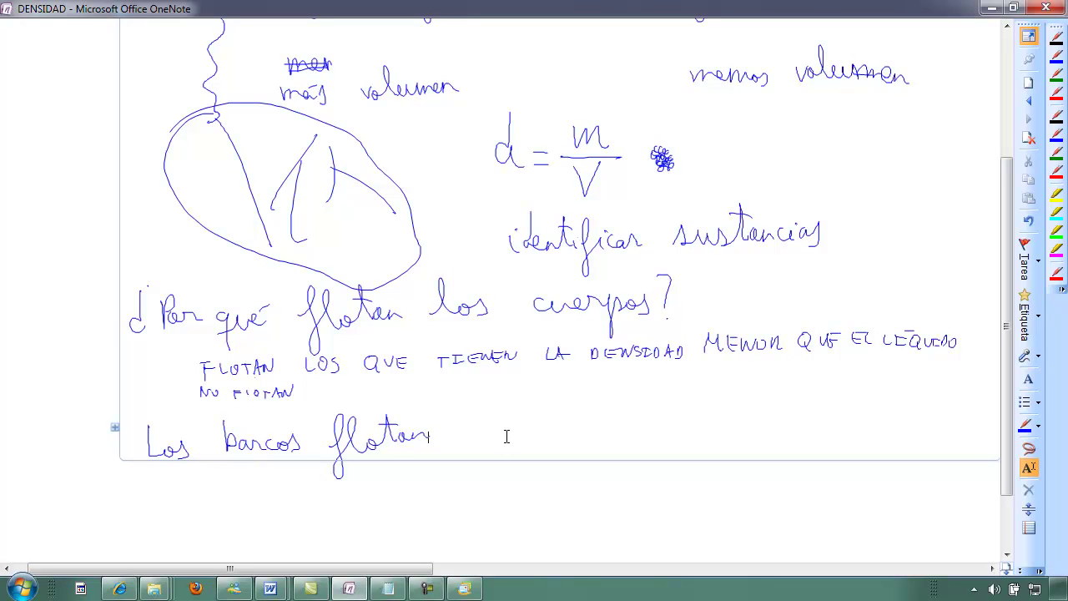
Step: End the line with 'porque están muy huecos.' and leave pen mode
{"action": "mouse_move", "coordinate": [473, 422]}
{"action": "left_mouse_down"}
{"action": "mouse_move", "coordinate": [473, 470]}
{"action": "mouse_move", "coordinate": [516, 434]}
{"action": "mouse_move", "coordinate": [525, 472]}
{"action": "left_mouse_up"}
{"action": "mouse_move", "coordinate": [531, 431]}
{"action": "left_mouse_down"}
{"action": "mouse_move", "coordinate": [664, 427]}
{"action": "mouse_move", "coordinate": [652, 404]}
{"action": "mouse_move", "coordinate": [737, 427]}
{"action": "mouse_move", "coordinate": [763, 423]}
{"action": "mouse_move", "coordinate": [757, 444]}
{"action": "left_mouse_up"}
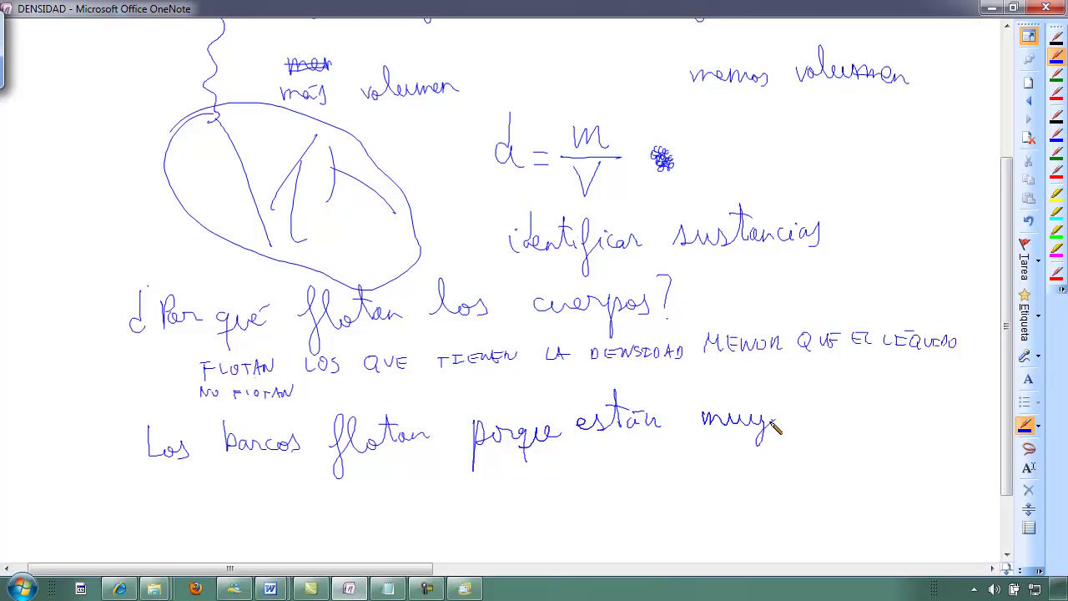
{"action": "mouse_move", "coordinate": [795, 389]}
{"action": "left_mouse_down"}
{"action": "mouse_move", "coordinate": [827, 424]}
{"action": "mouse_move", "coordinate": [881, 421]}
{"action": "left_mouse_up"}
{"action": "left_click", "coordinate": [888, 422]}
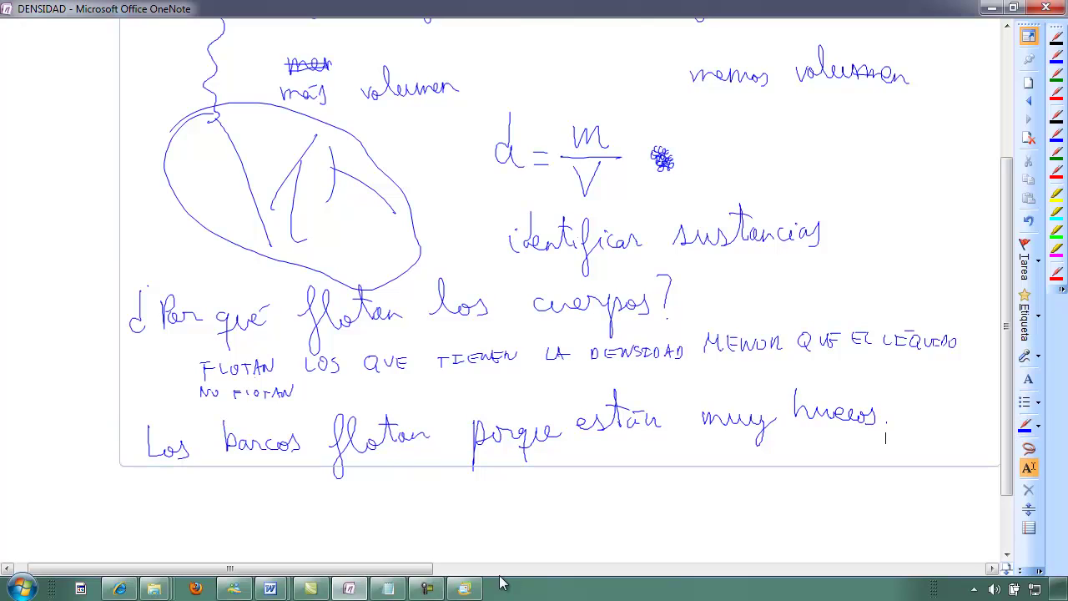
{"action": "key", "text": "Escape"}
{"action": "left_click", "coordinate": [435, 591]}
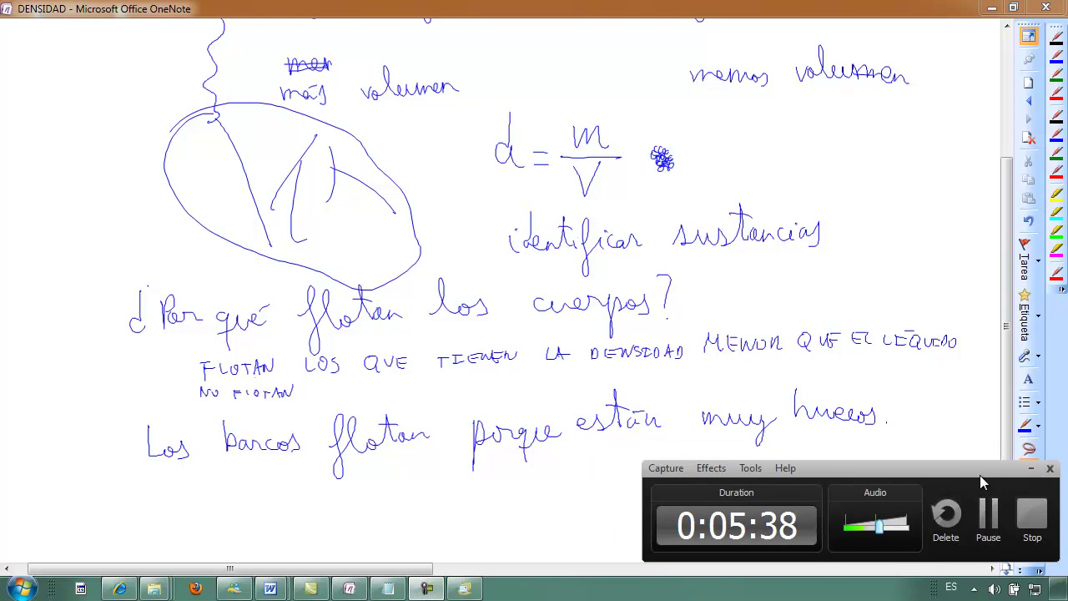